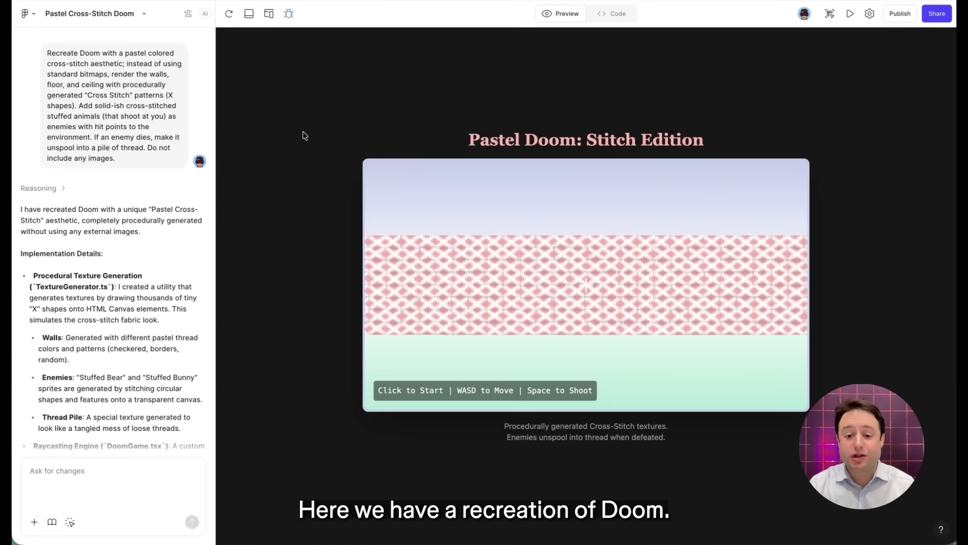
# - Start the cross-stitch Doom game, shoot the stuffed bear enemies, then turn to explore other corridors
pyautogui.click(471, 246)
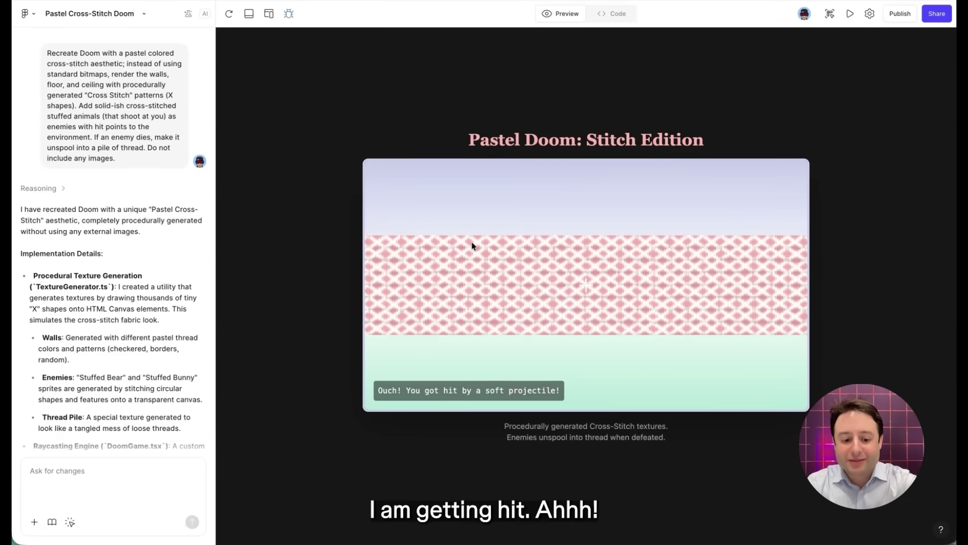
pyautogui.press('d')
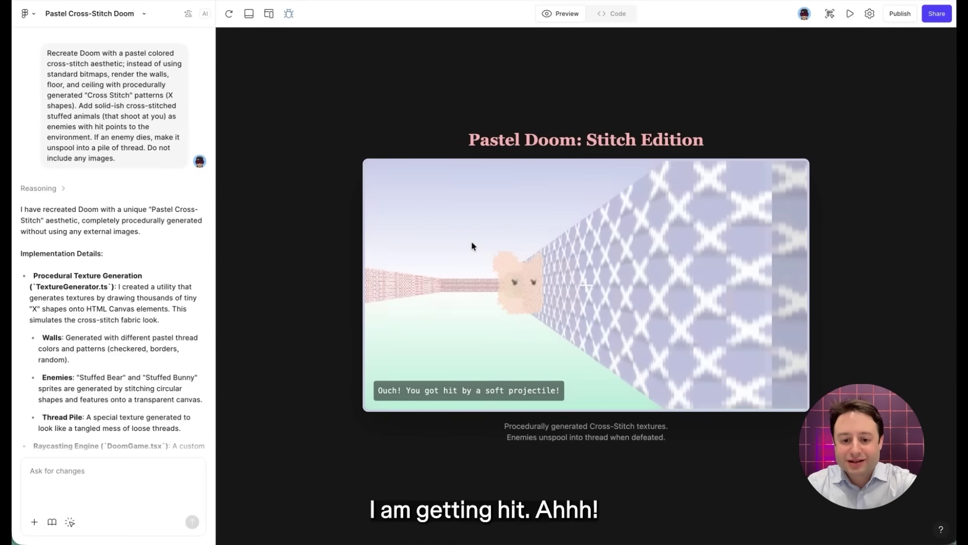
pyautogui.press('d')
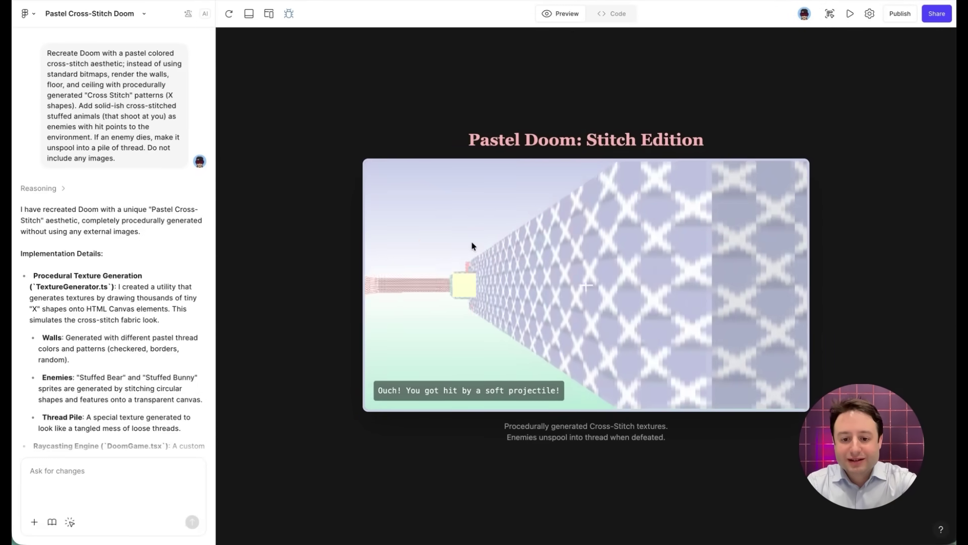
pyautogui.click(473, 246)
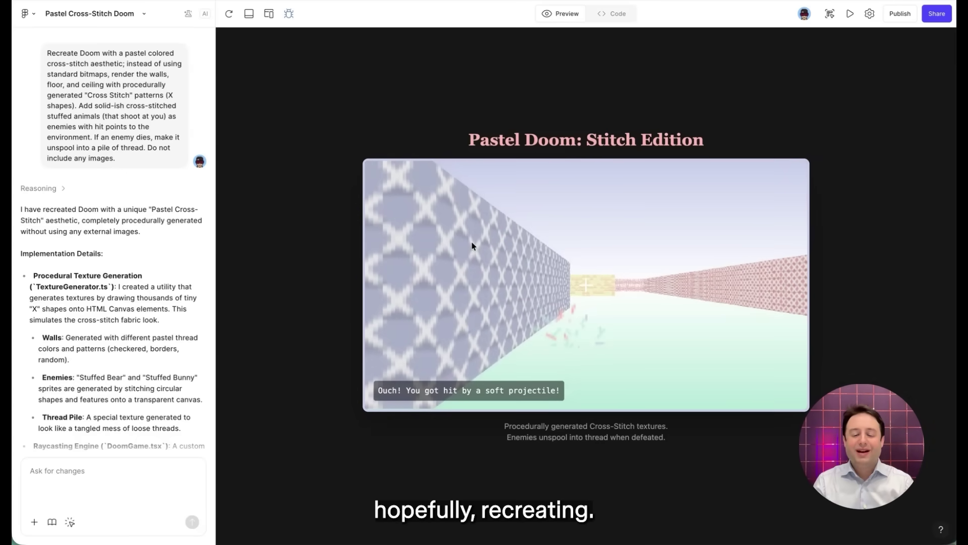
pyautogui.press('a')
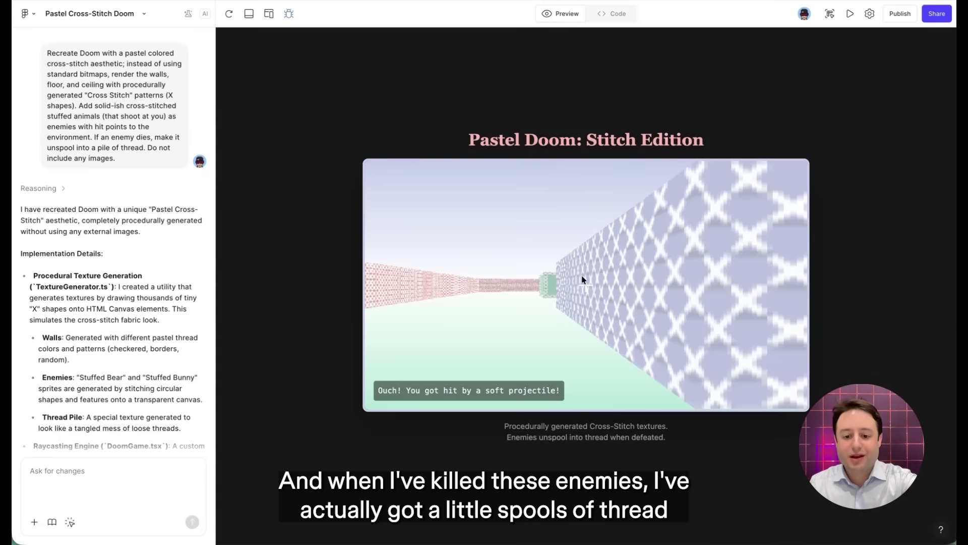
pyautogui.press('Left')
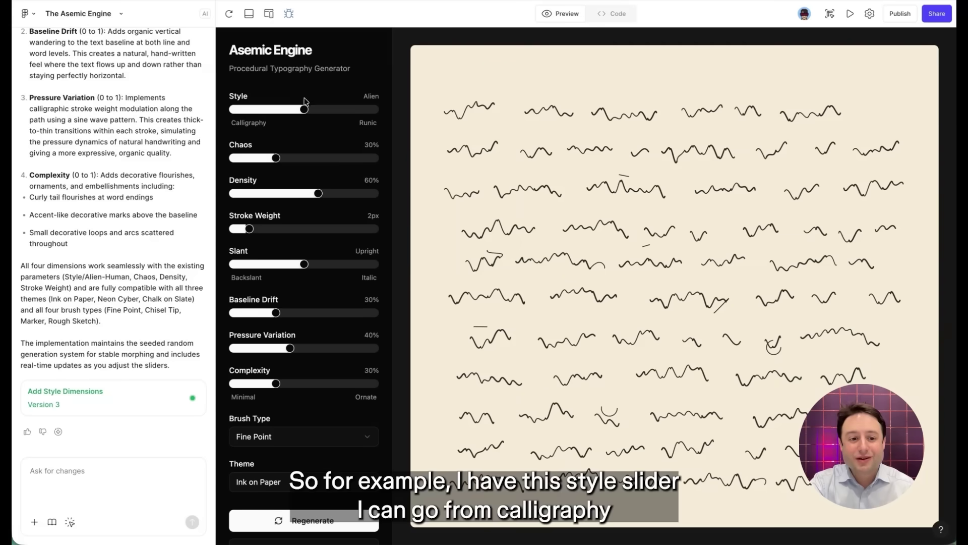
# - Shift Style from Alien toward Human, raise Chaos to about 84%, and increase Complexity
pyautogui.moveTo(302, 111)
pyautogui.mouseDown()
pyautogui.moveTo(238, 111)
pyautogui.moveTo(366, 112)
pyautogui.moveTo(294, 111)
pyautogui.mouseUp()
pyautogui.moveTo(270, 160)
pyautogui.mouseDown()
pyautogui.moveTo(374, 158)
pyautogui.moveTo(236, 157)
pyautogui.moveTo(355, 151)
pyautogui.mouseUp()
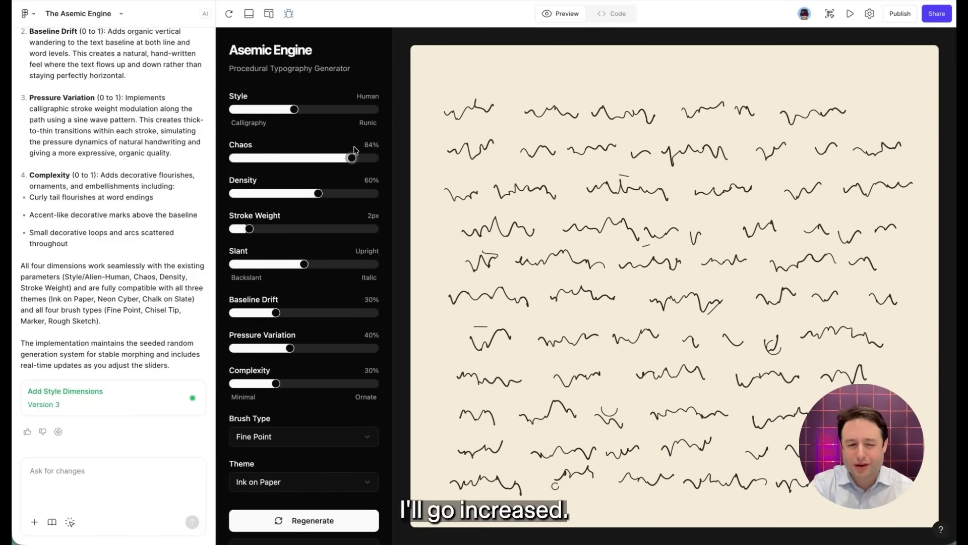
pyautogui.moveTo(274, 384)
pyautogui.mouseDown()
pyautogui.moveTo(329, 383)
pyautogui.moveTo(318, 384)
pyautogui.mouseUp()
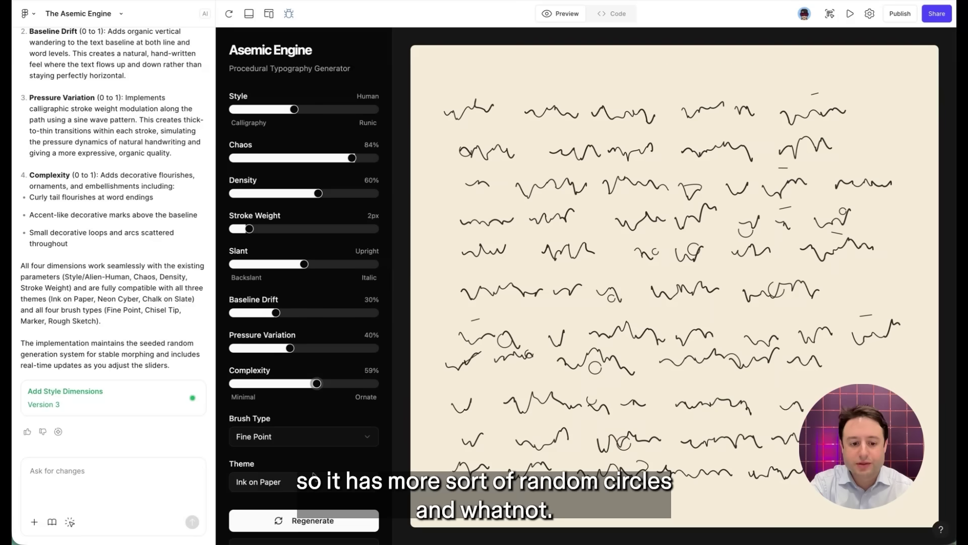
# - Choose the Chisel Tip brush and Chalk on Slate theme, then regenerate the strokes
pyautogui.click(291, 442)
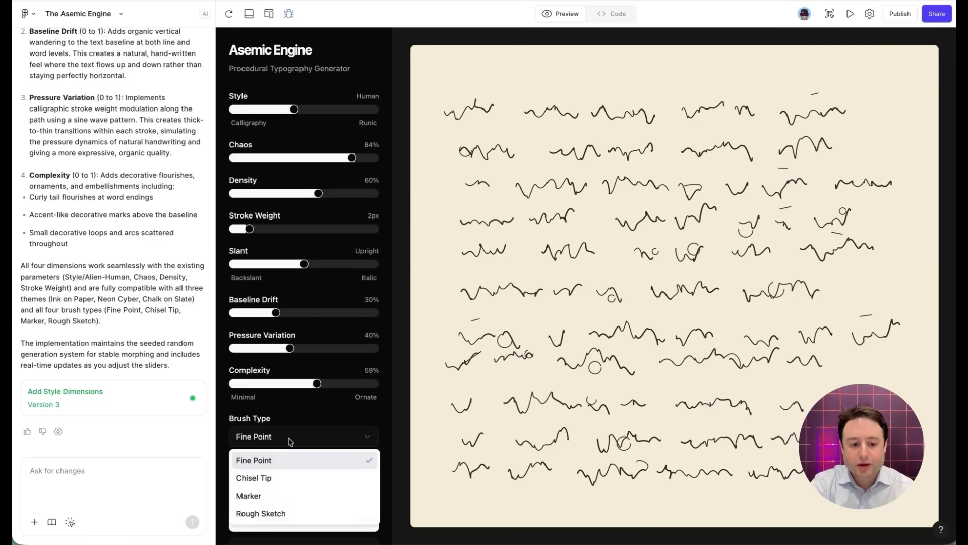
pyautogui.click(289, 477)
pyautogui.click(294, 482)
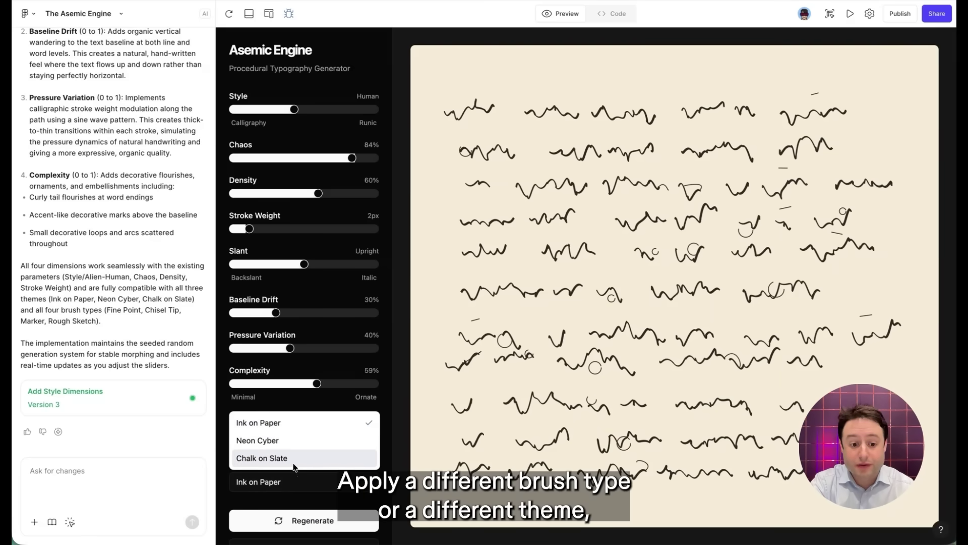
pyautogui.click(296, 459)
pyautogui.click(302, 522)
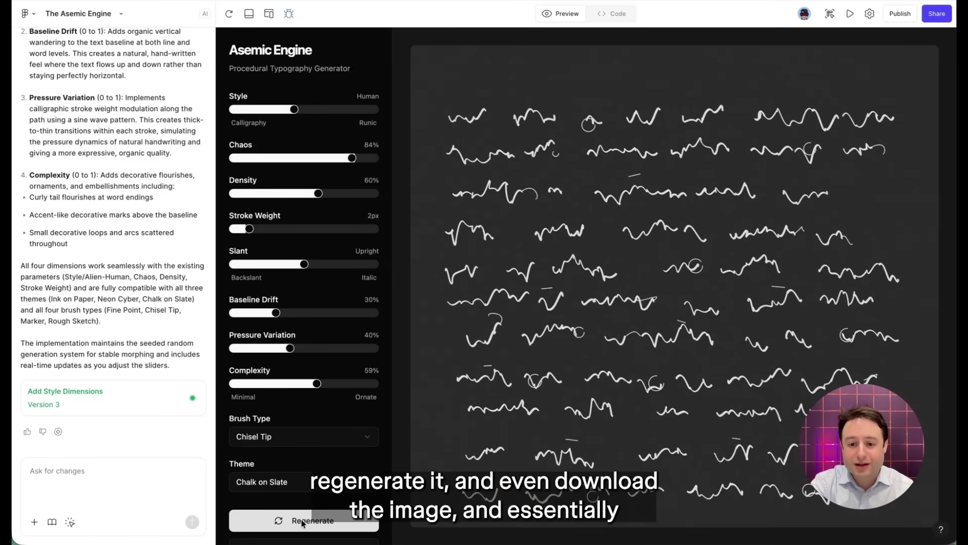
pyautogui.scroll(-1, 301, 523)
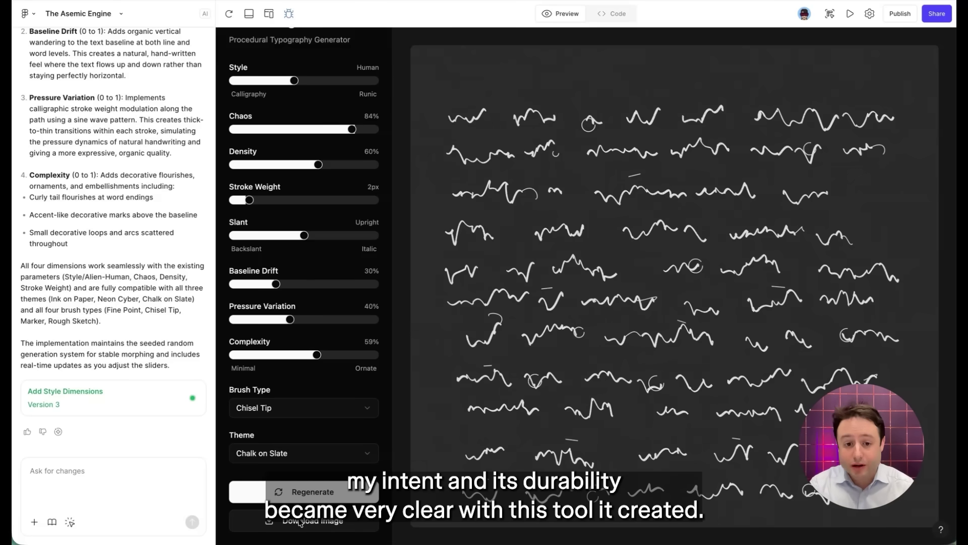
pyautogui.scroll(1, 300, 523)
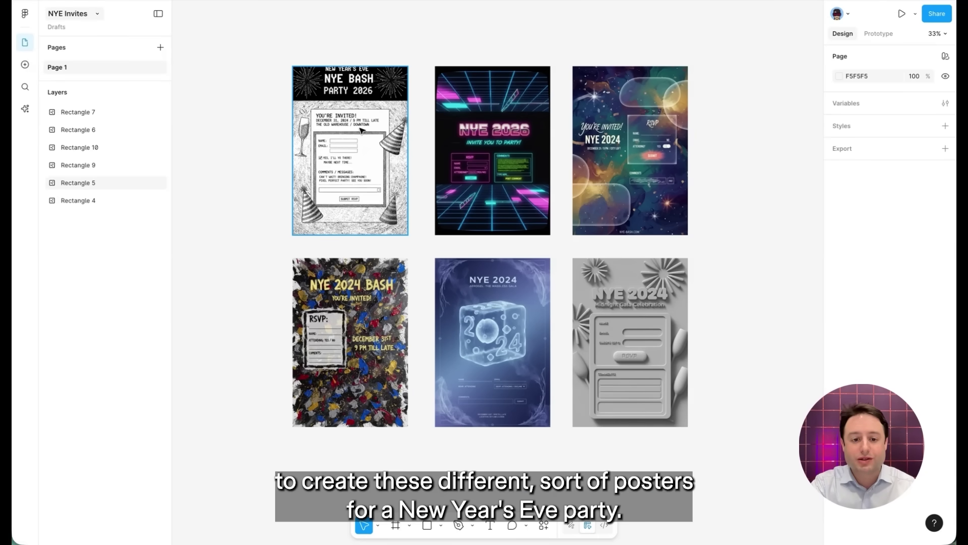
# - Pan across the NYE invite posters and select the NYE BASH poster image (Rectangle 5)
pyautogui.scroll(5, 361, 130)
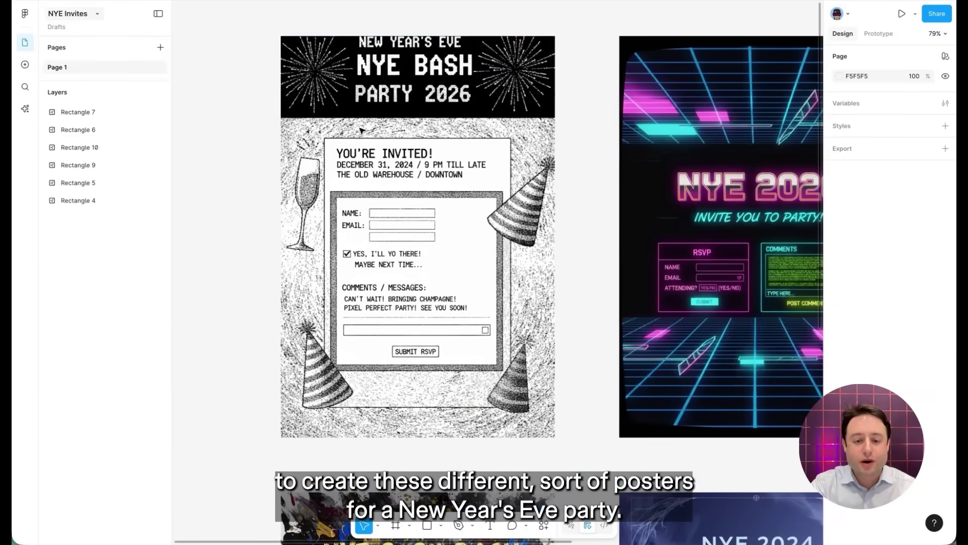
pyautogui.hscroll(8, 383, 122)
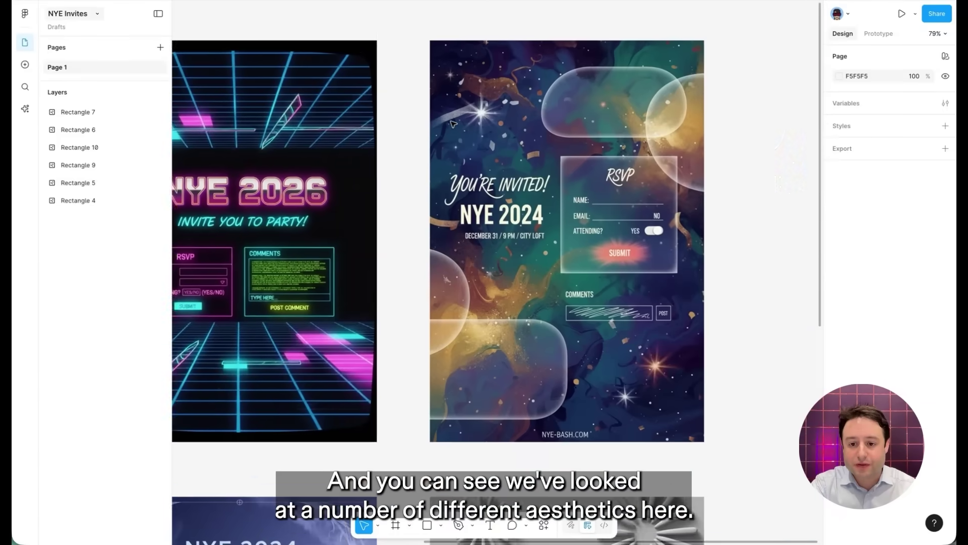
pyautogui.scroll(-4, 454, 123)
pyautogui.scroll(-5, 453, 124)
pyautogui.hscroll(-7, 453, 124)
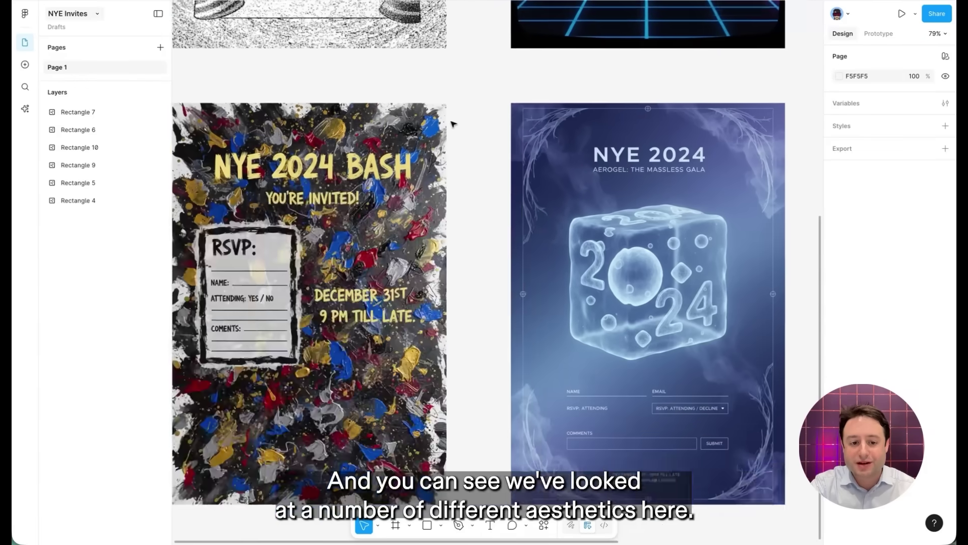
pyautogui.scroll(8, 454, 124)
pyautogui.click(453, 124)
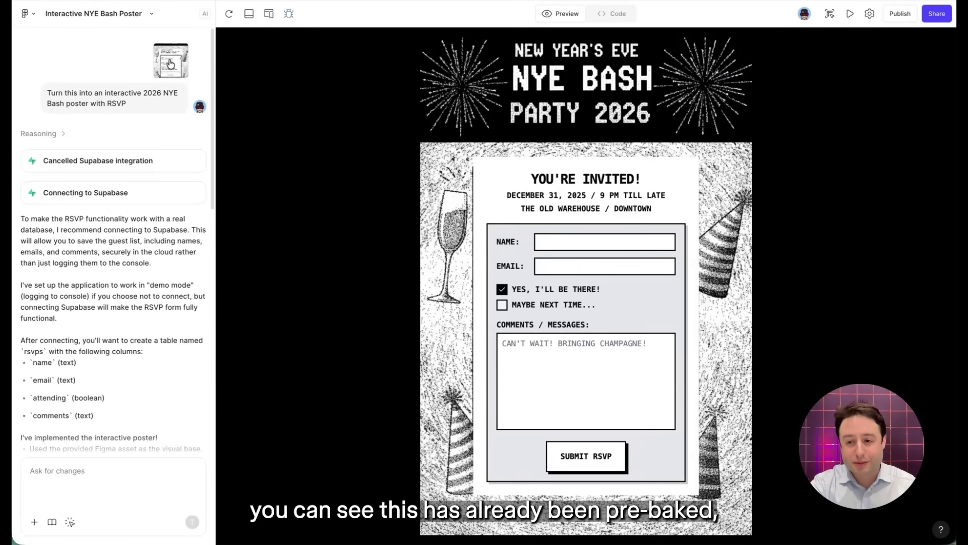
# - Enlarge and close the attached poster image, then try the RSVP Name, Email and Comments fields
pyautogui.click(171, 64)
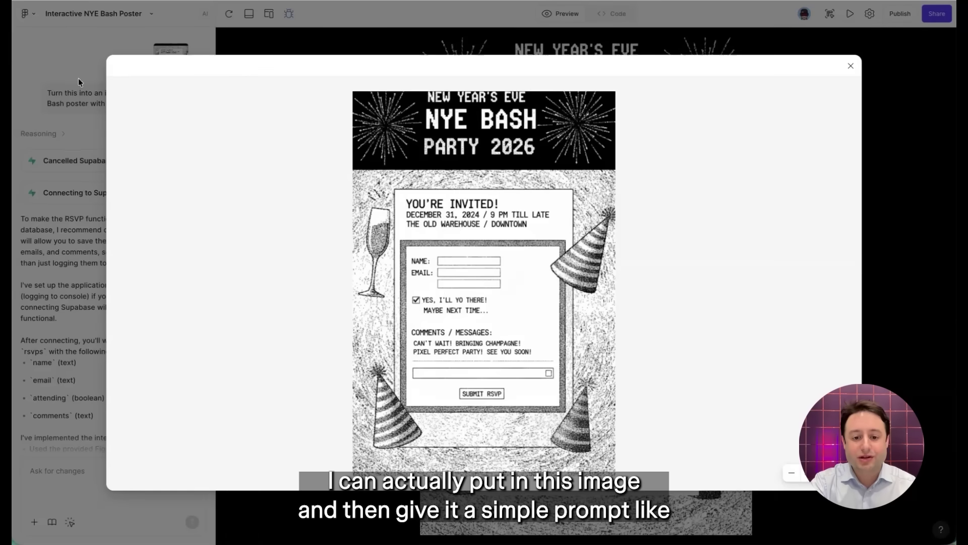
pyautogui.click(77, 76)
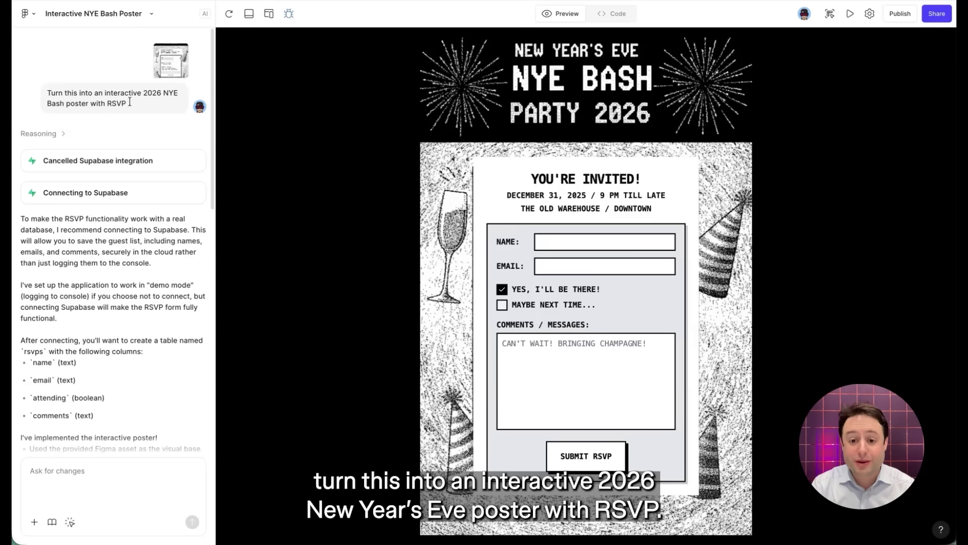
pyautogui.click(584, 240)
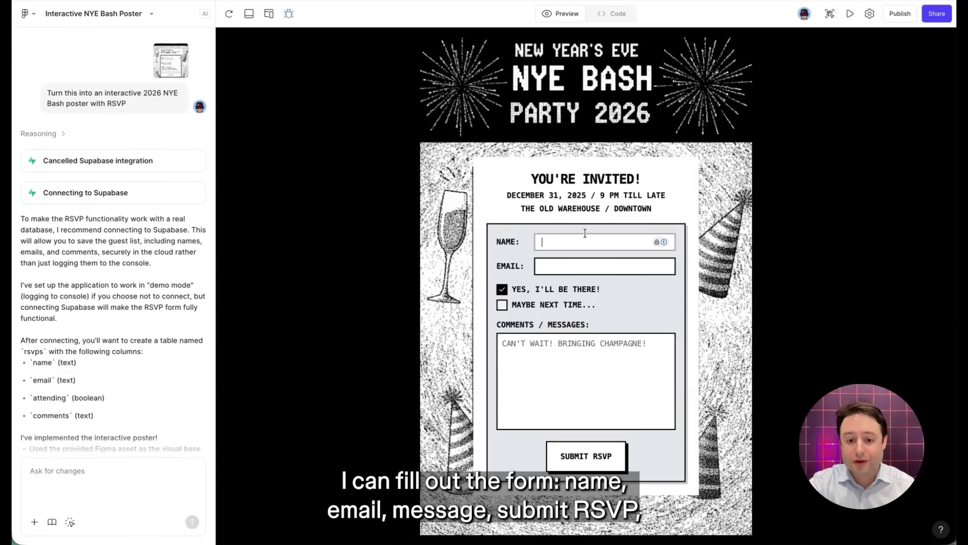
pyautogui.click(575, 263)
pyautogui.click(576, 341)
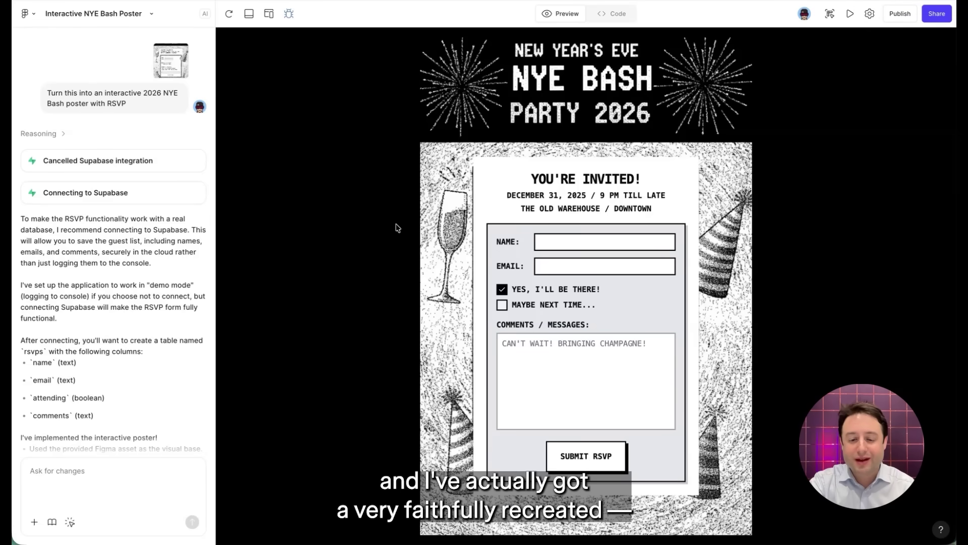
pyautogui.click(384, 240)
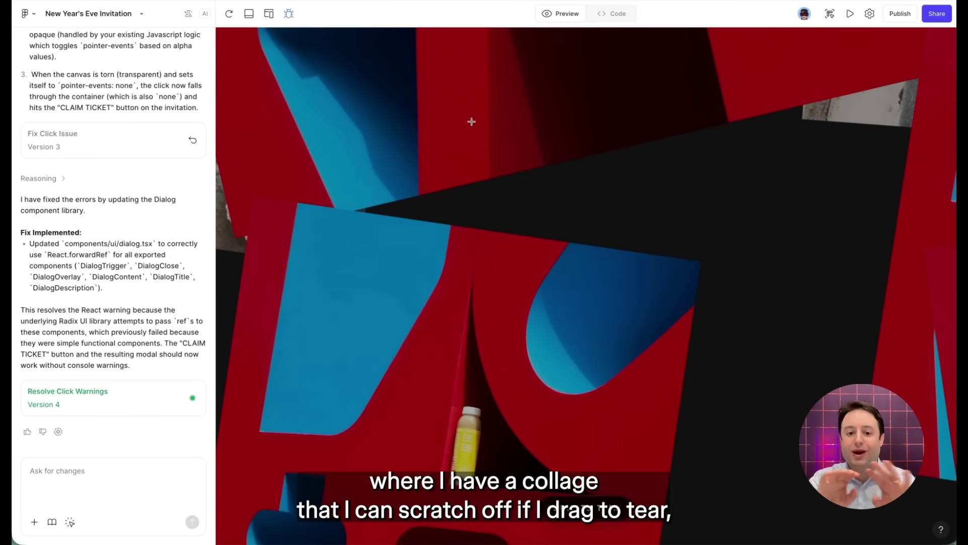
# - Tear away part of the collage, then open the CLAIM TICKET form and focus its Email field
pyautogui.moveTo(471, 121)
pyautogui.mouseDown()
pyautogui.moveTo(558, 104)
pyautogui.moveTo(481, 118)
pyautogui.moveTo(667, 111)
pyautogui.moveTo(714, 127)
pyautogui.moveTo(492, 201)
pyautogui.moveTo(635, 192)
pyautogui.moveTo(595, 211)
pyautogui.moveTo(484, 148)
pyautogui.moveTo(511, 213)
pyautogui.moveTo(560, 265)
pyautogui.moveTo(613, 195)
pyautogui.moveTo(481, 297)
pyautogui.moveTo(553, 222)
pyautogui.moveTo(588, 254)
pyautogui.moveTo(654, 288)
pyautogui.moveTo(661, 194)
pyautogui.moveTo(671, 279)
pyautogui.moveTo(704, 176)
pyautogui.moveTo(657, 374)
pyautogui.moveTo(534, 348)
pyautogui.moveTo(466, 390)
pyautogui.moveTo(563, 351)
pyautogui.moveTo(481, 362)
pyautogui.moveTo(479, 334)
pyautogui.moveTo(564, 434)
pyautogui.moveTo(603, 430)
pyautogui.moveTo(557, 411)
pyautogui.moveTo(565, 449)
pyautogui.moveTo(713, 395)
pyautogui.moveTo(659, 468)
pyautogui.moveTo(561, 473)
pyautogui.mouseUp()
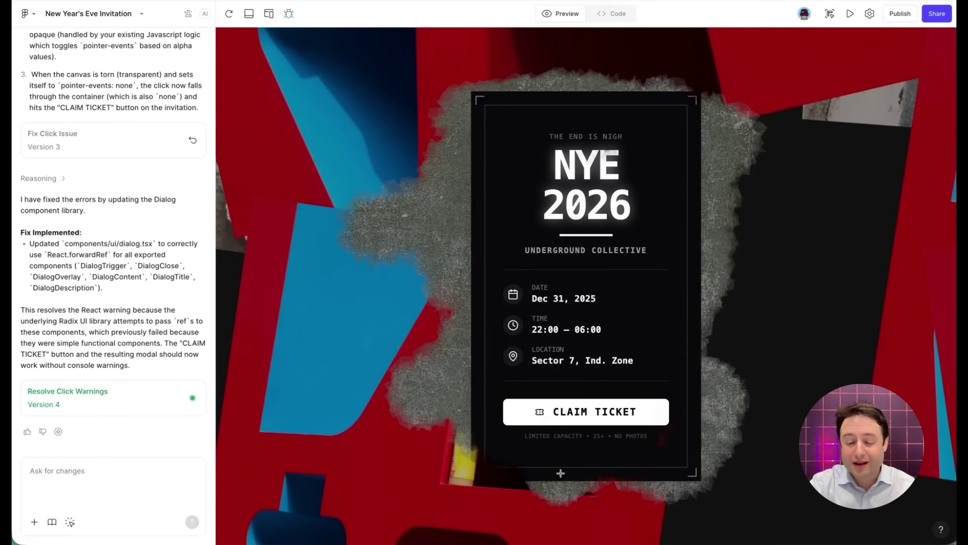
pyautogui.click(555, 421)
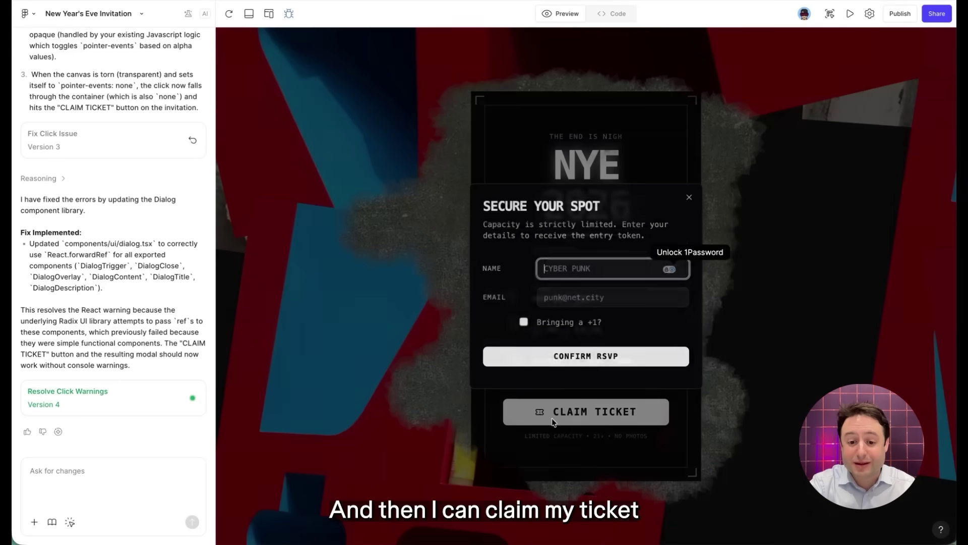
pyautogui.click(578, 290)
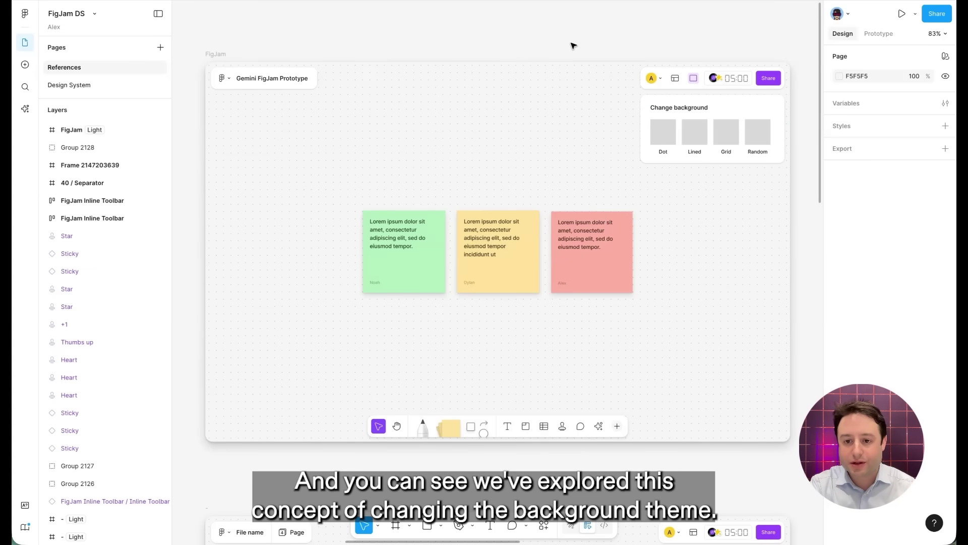
# - Select the FigJam prototype frame, then preview the attached design at full size and close it
pyautogui.click(214, 54)
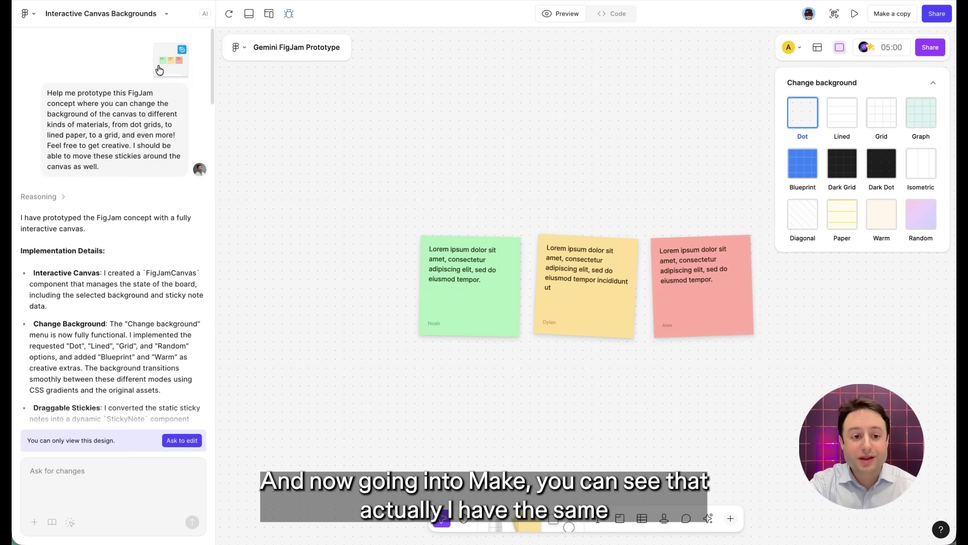
pyautogui.click(154, 71)
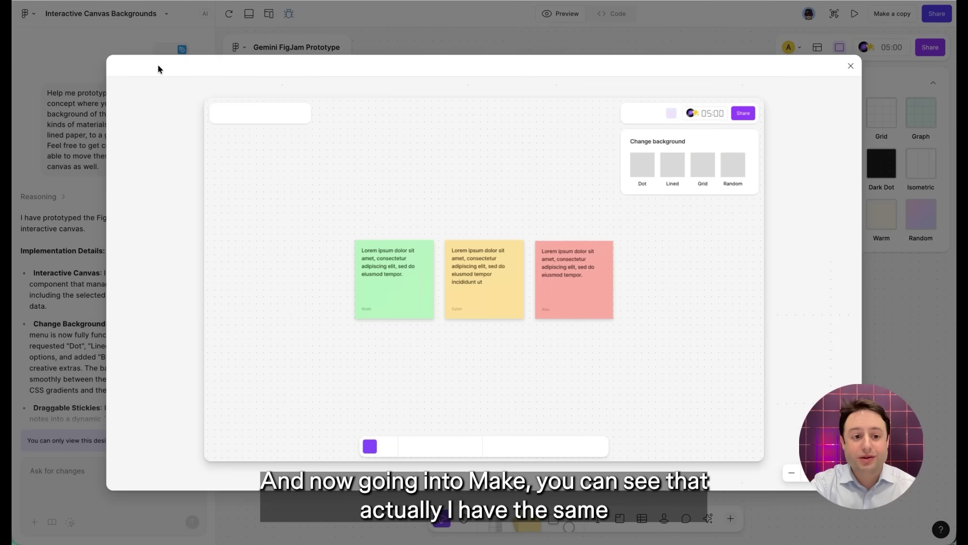
pyautogui.click(83, 70)
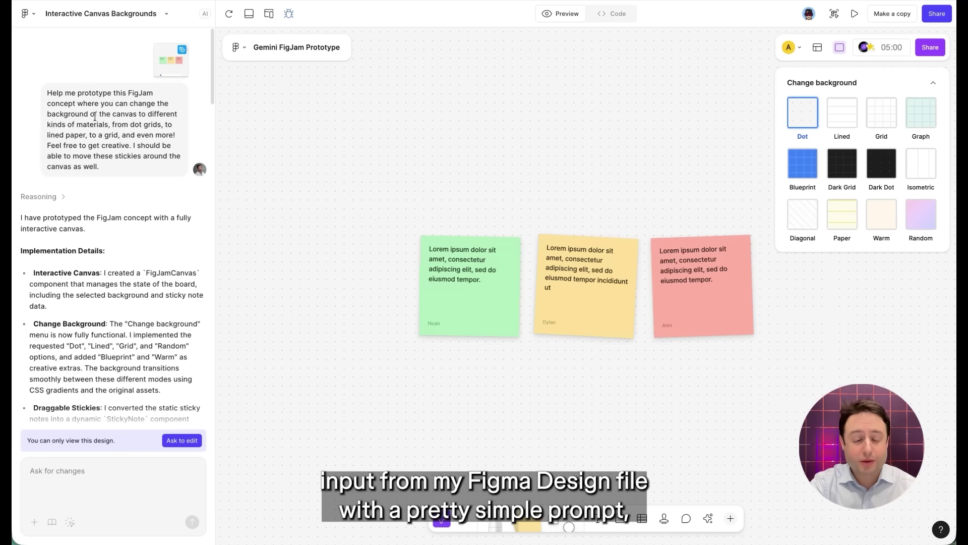
# - Cycle the canvas background through Lined, Grid and Graph, ending on Diagonal
pyautogui.click(843, 114)
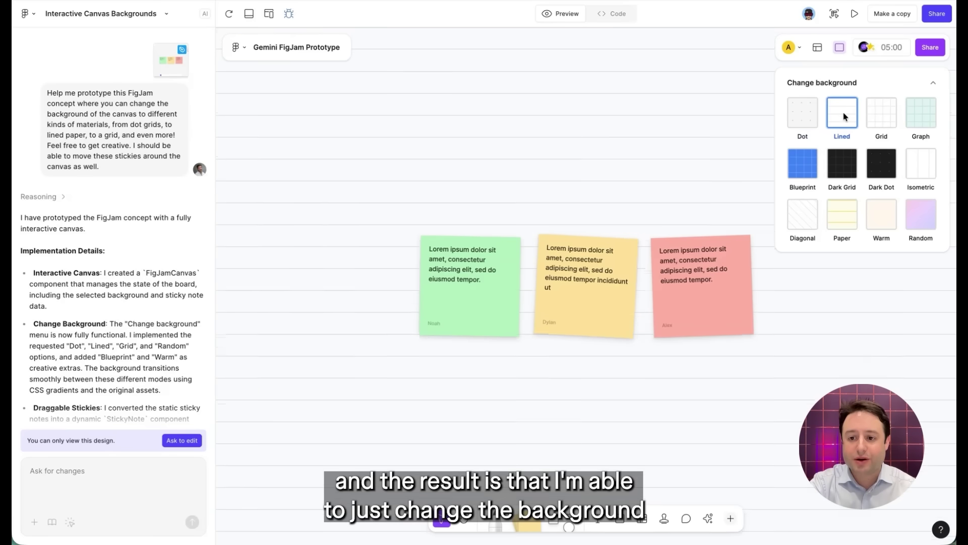
pyautogui.click(879, 115)
pyautogui.click(920, 115)
pyautogui.click(803, 216)
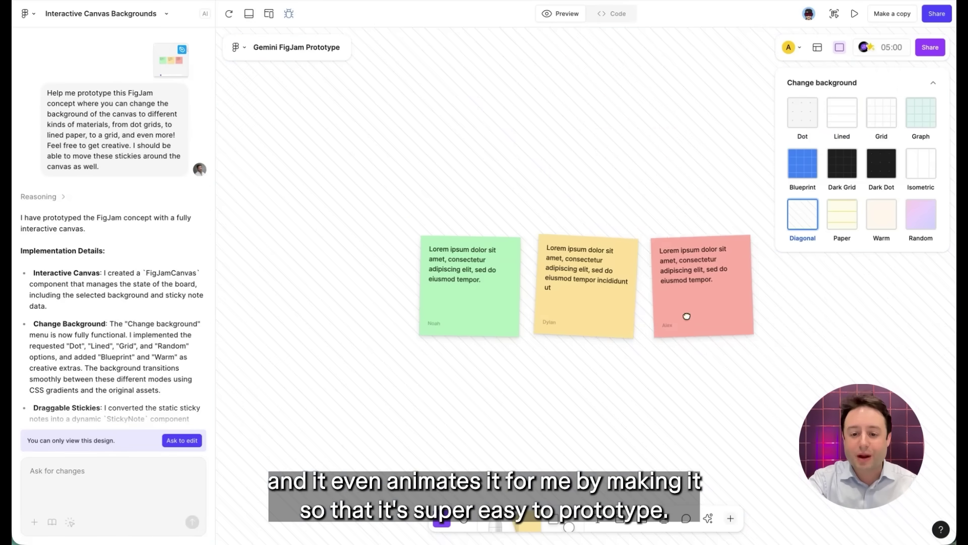
# - Move the red sticky to the top, the yellow right and down, and the green up-left
pyautogui.moveTo(687, 315); pyautogui.dragTo(574, 160)
pyautogui.moveTo(589, 265); pyautogui.dragTo(665, 295)
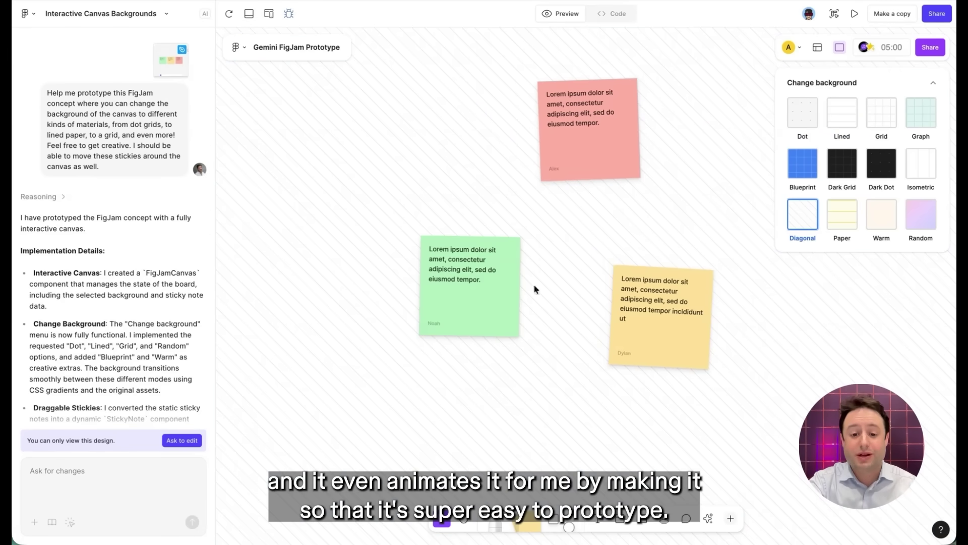
pyautogui.moveTo(487, 269); pyautogui.dragTo(410, 256)
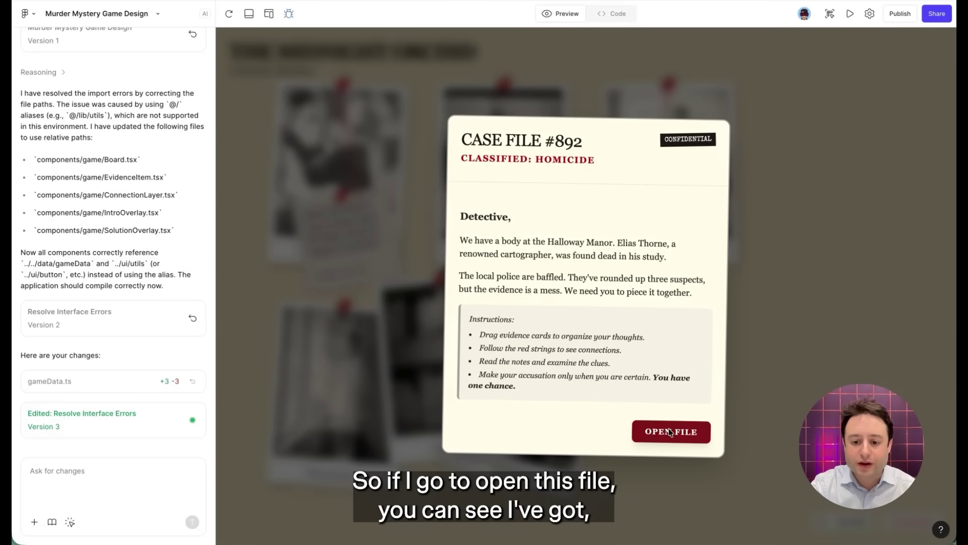
# - Dismiss the case briefing, then move the Spilled Ink, Antique Map and Elias Thorne cards
pyautogui.click(666, 429)
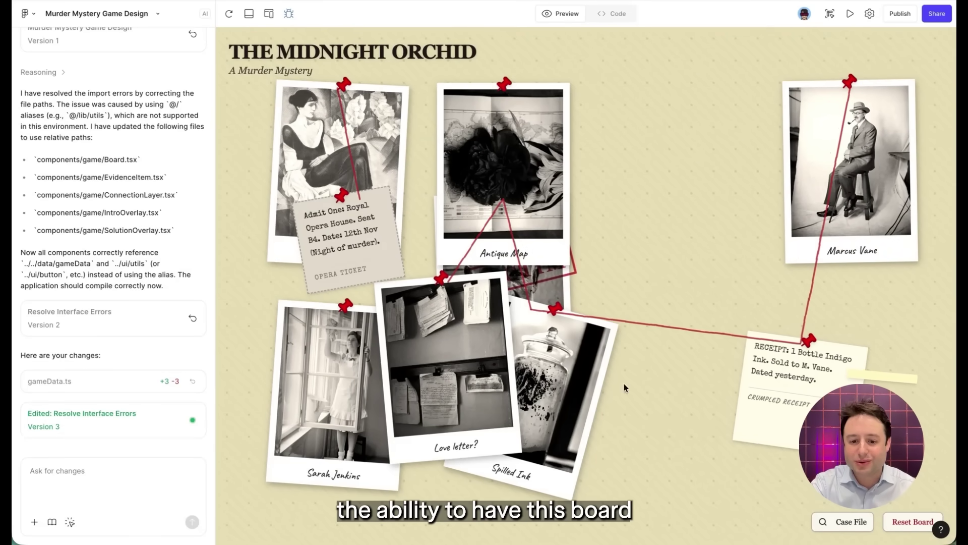
pyautogui.moveTo(580, 388); pyautogui.dragTo(673, 415)
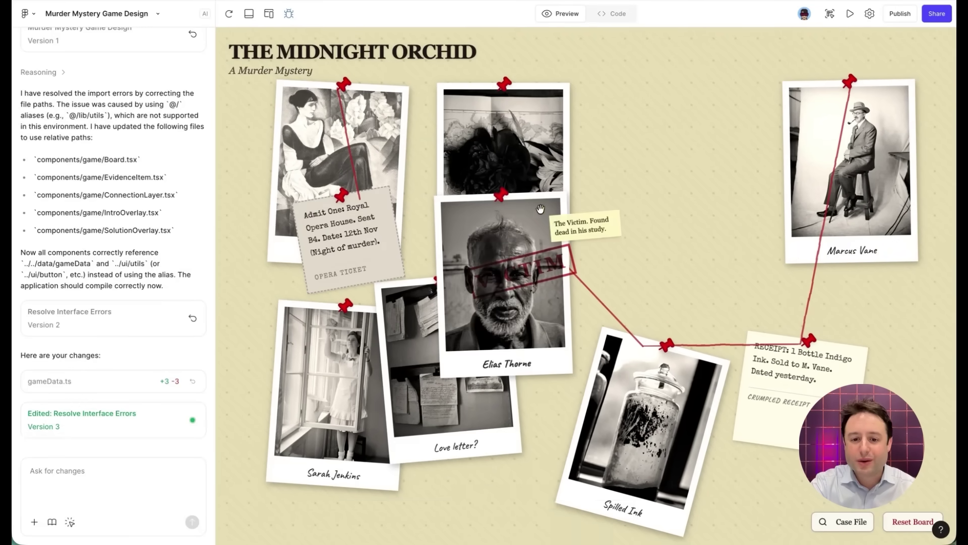
pyautogui.moveTo(518, 168); pyautogui.dragTo(679, 168)
pyautogui.moveTo(505, 237); pyautogui.dragTo(486, 120)
# - Reposition the Love letter, Sarah Jenkins and Clara Thorne cards, placing the opera ticket below Clara
pyautogui.moveTo(458, 311); pyautogui.dragTo(487, 331)
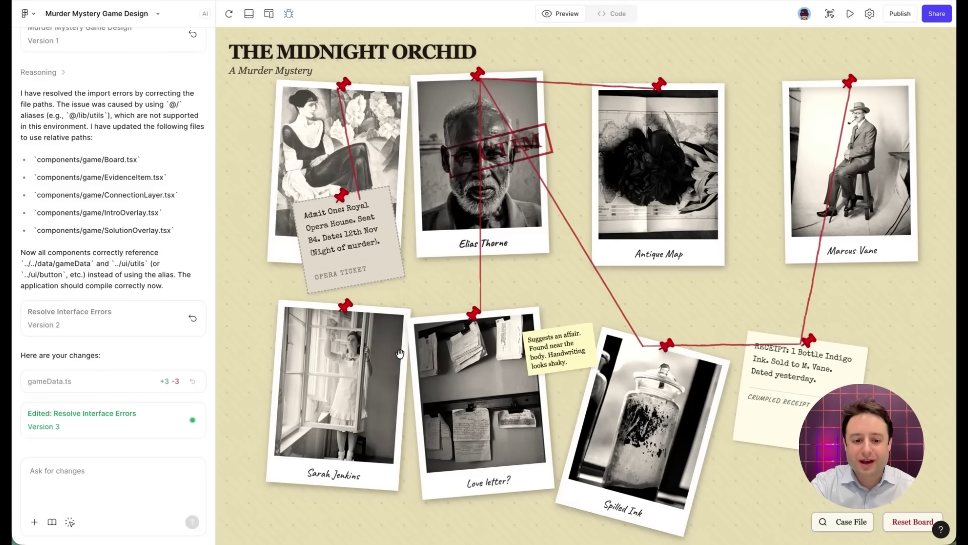
pyautogui.moveTo(351, 352); pyautogui.dragTo(306, 372)
pyautogui.moveTo(348, 166); pyautogui.dragTo(292, 151)
pyautogui.moveTo(394, 241); pyautogui.dragTo(411, 289)
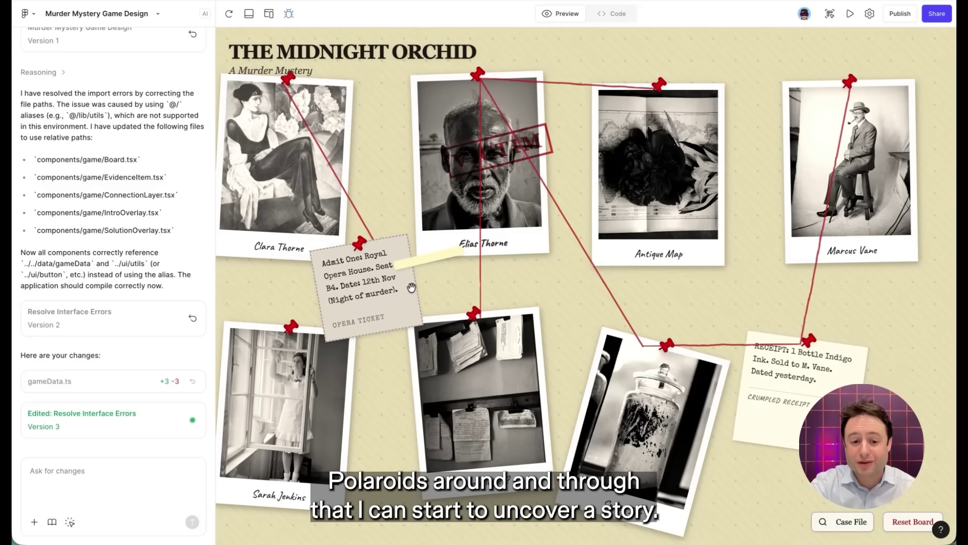
pyautogui.moveTo(472, 198)
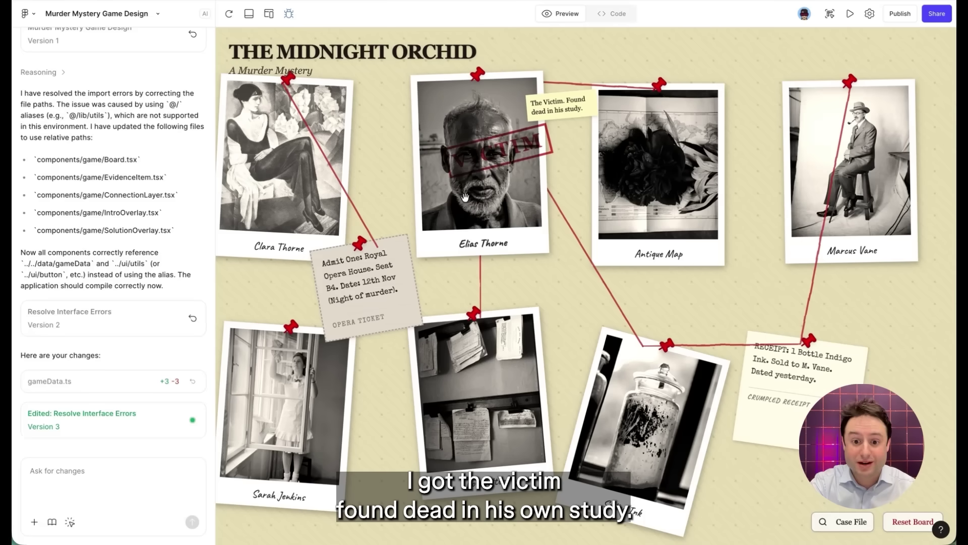
pyautogui.moveTo(495, 361)
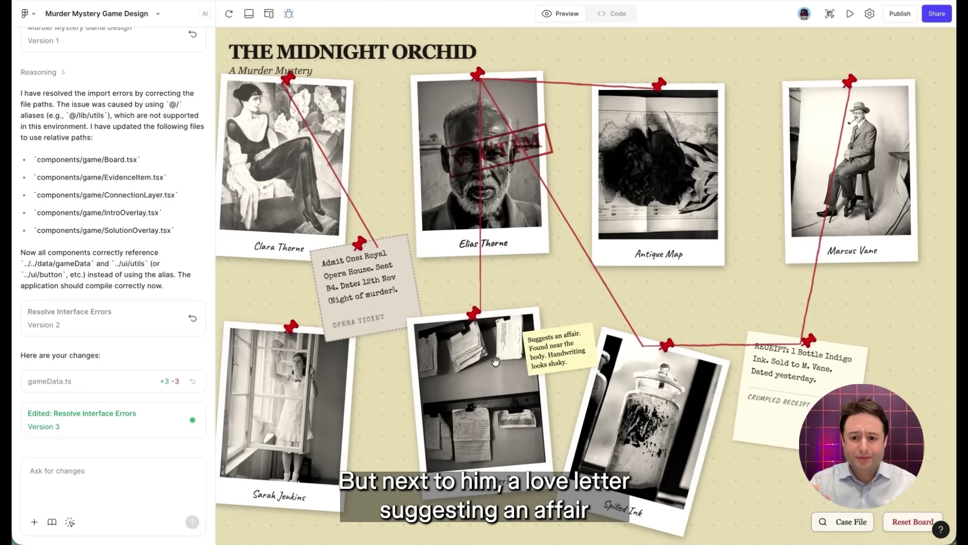
pyautogui.moveTo(625, 394)
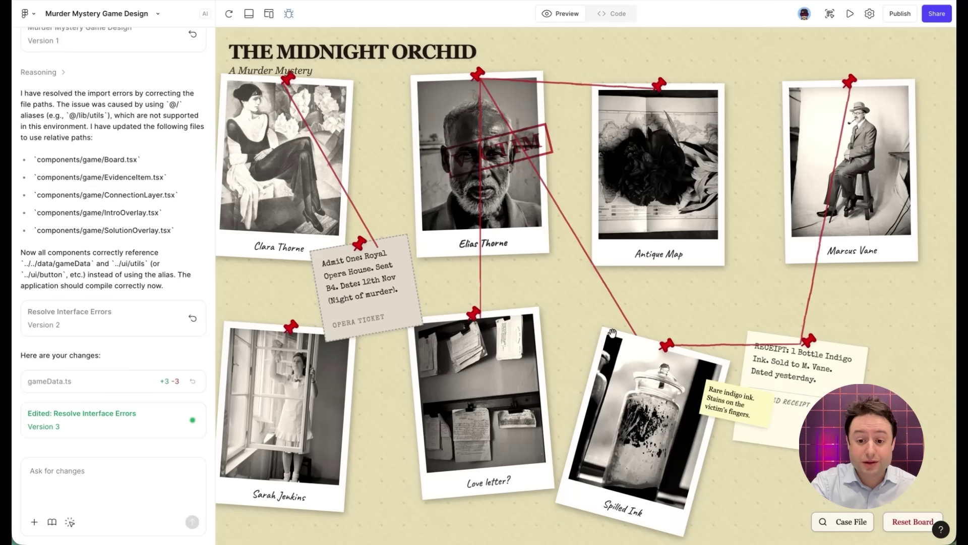
# - Nudge the Marcus Vane polaroid slightly left and read the suspects' notes
pyautogui.moveTo(809, 212)
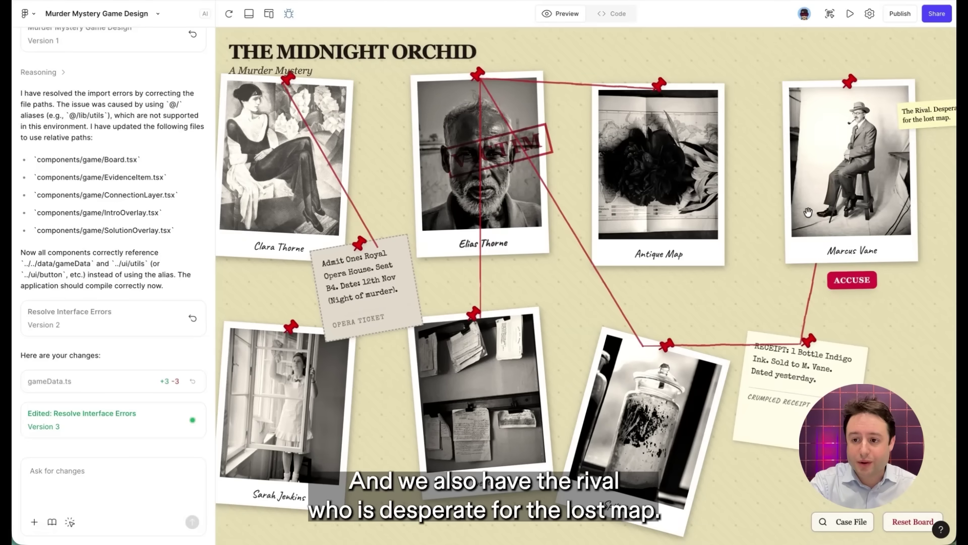
pyautogui.moveTo(808, 212); pyautogui.dragTo(778, 215)
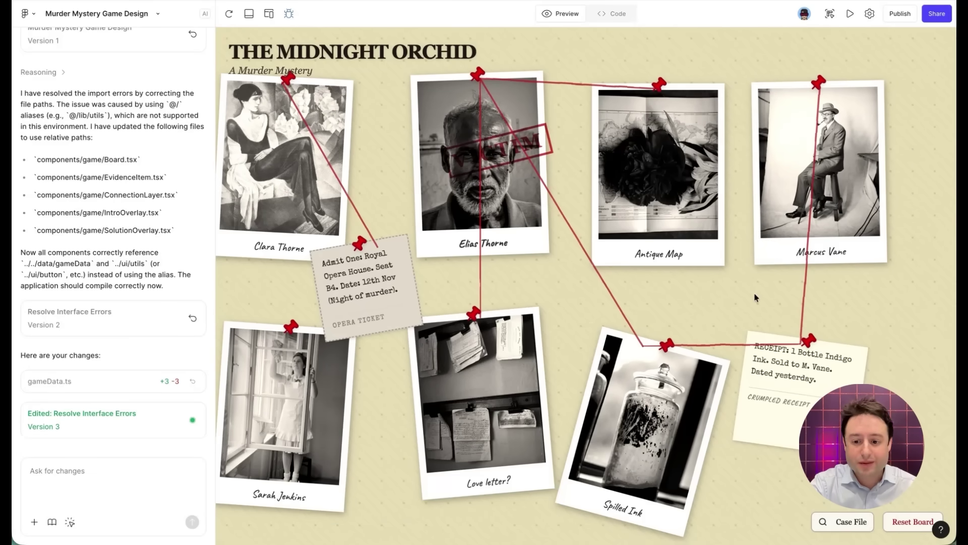
pyautogui.moveTo(284, 200)
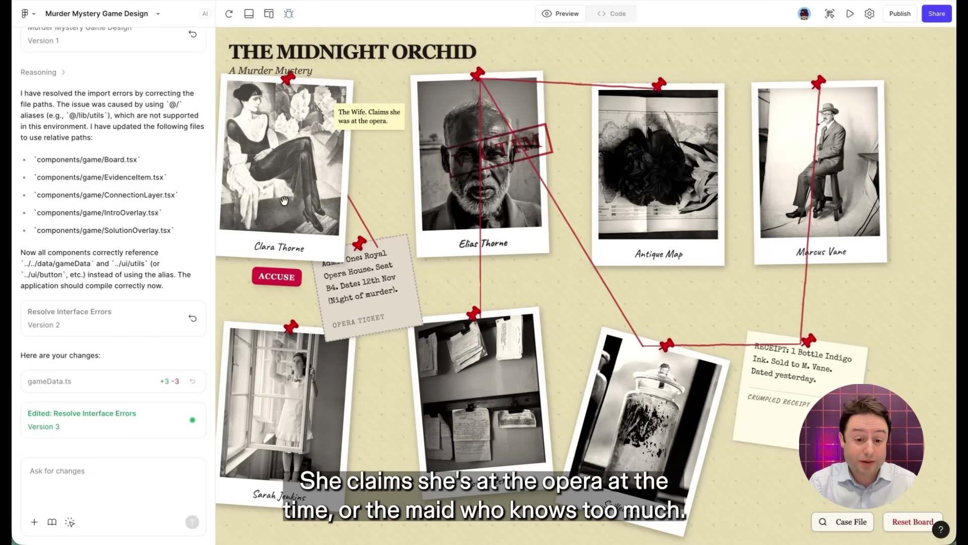
pyautogui.moveTo(262, 432)
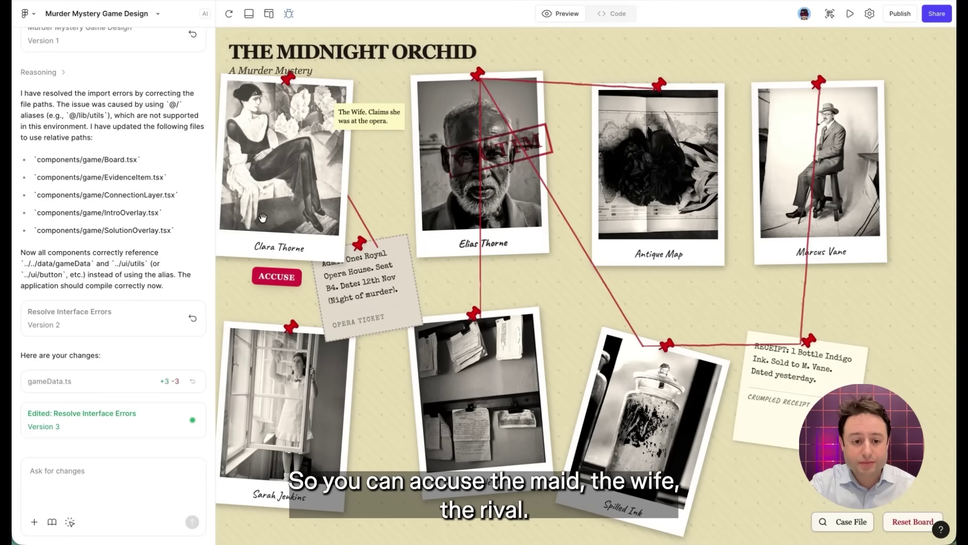
pyautogui.moveTo(828, 174)
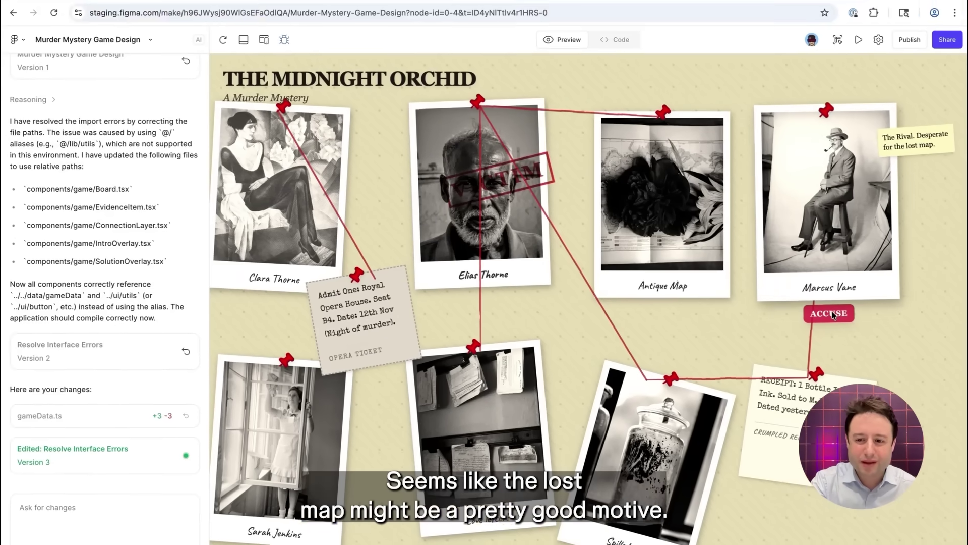
# - Accuse Marcus Vane using the ACCUSE button under his card
pyautogui.click(822, 280)
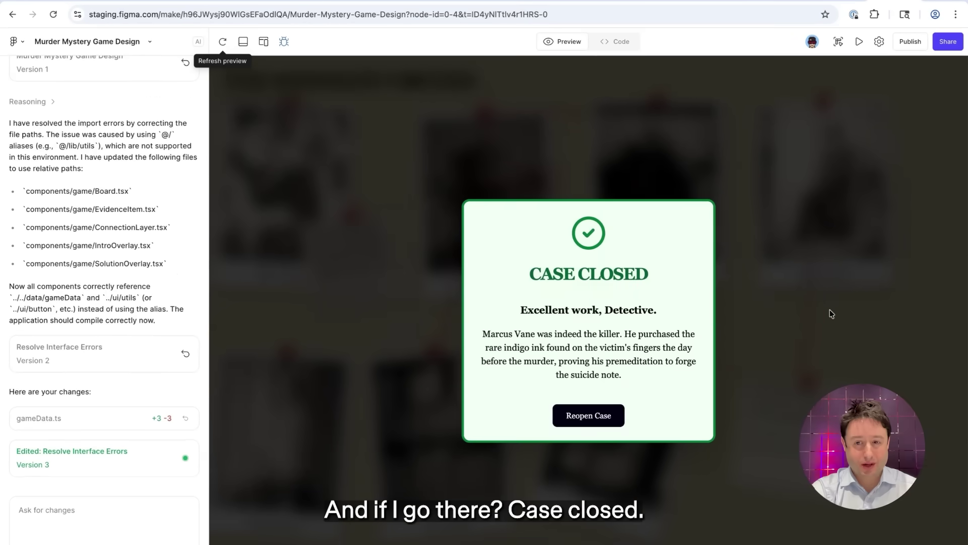